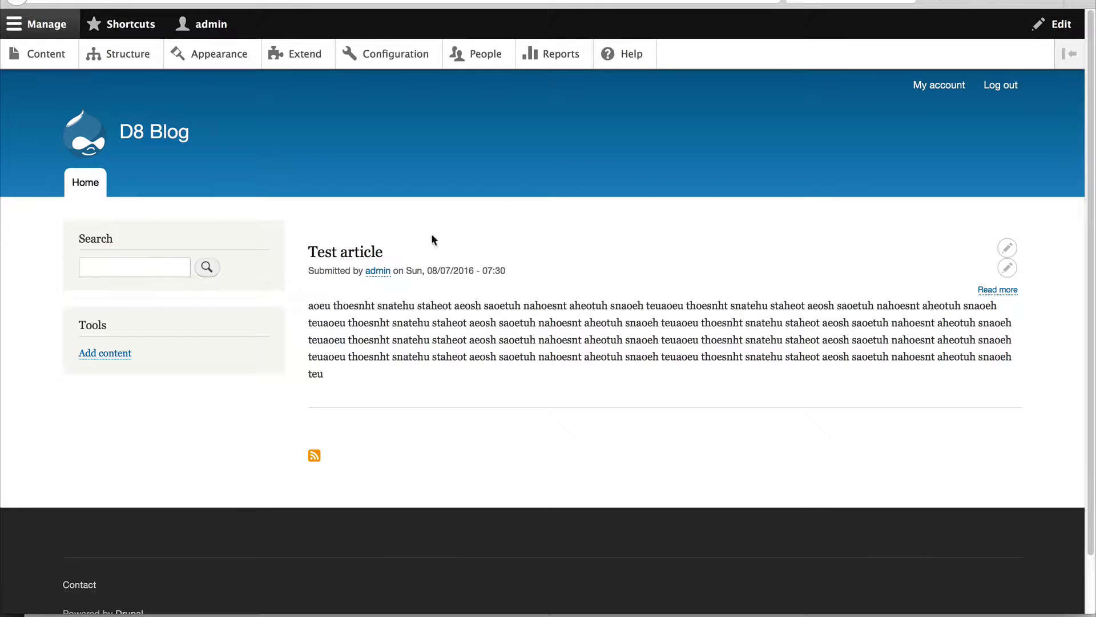
- From Structure > Content types, open Blog's Manage fields and start adding a field
{"action": "left_click", "coordinate": [98, 55]}
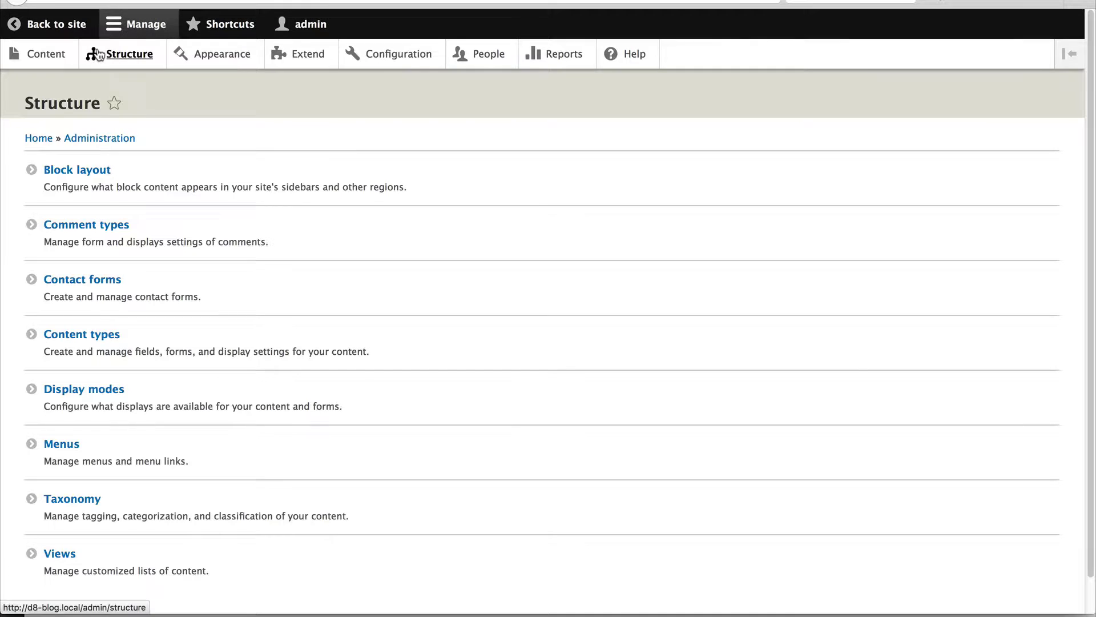
{"action": "left_click", "coordinate": [105, 335]}
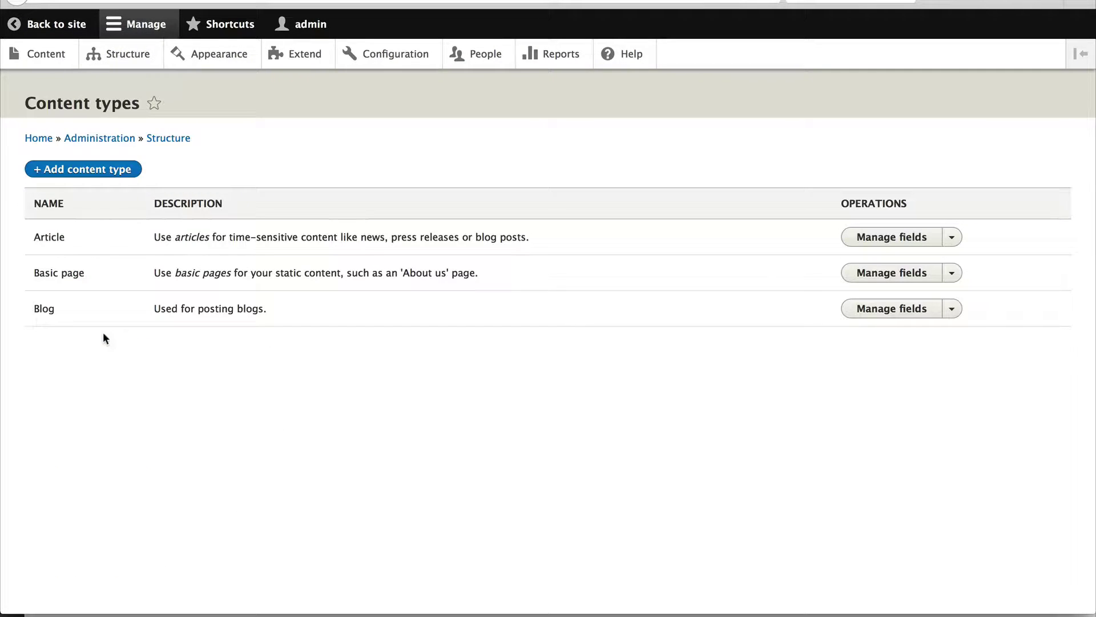
{"action": "left_click", "coordinate": [900, 310]}
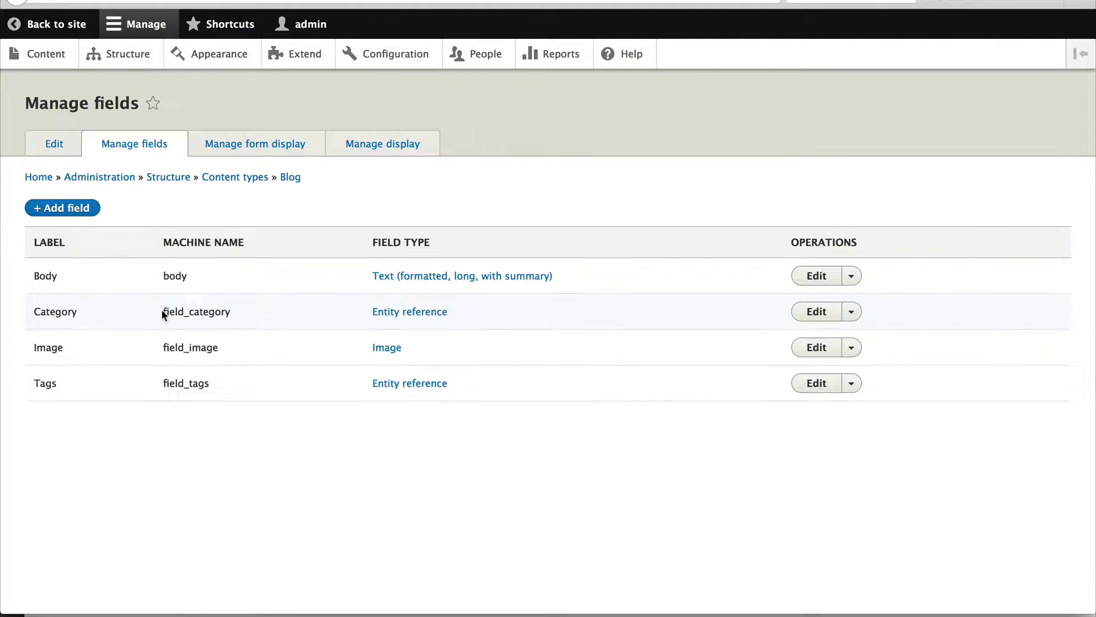
{"action": "left_click", "coordinate": [57, 209]}
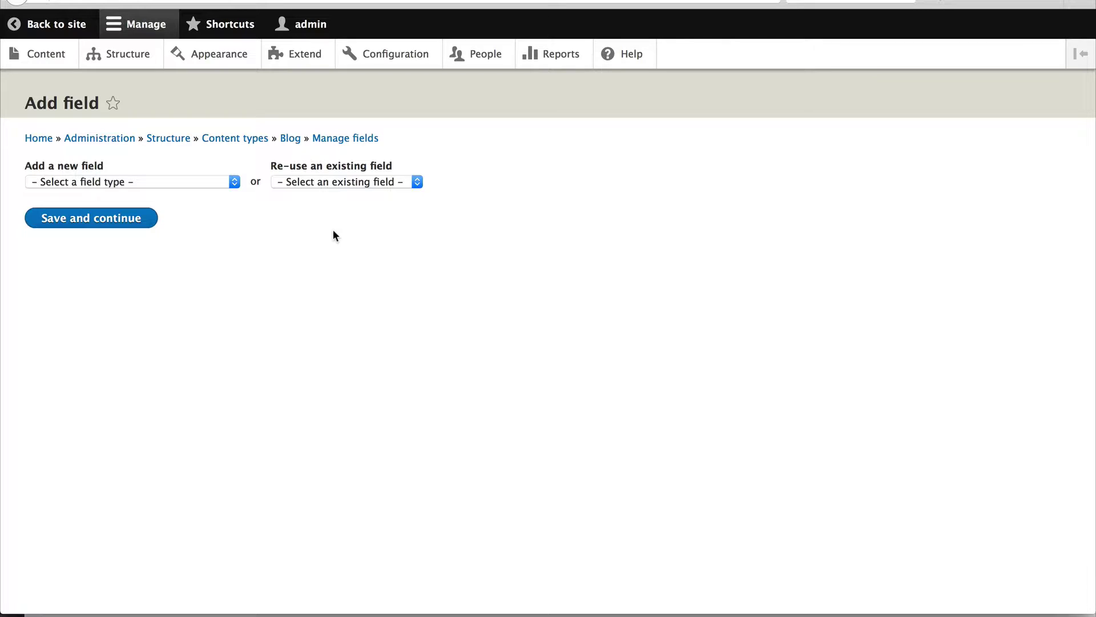
- Reuse the existing 'Comments: comment' field on Blog and save its field settings
{"action": "left_click", "coordinate": [297, 182]}
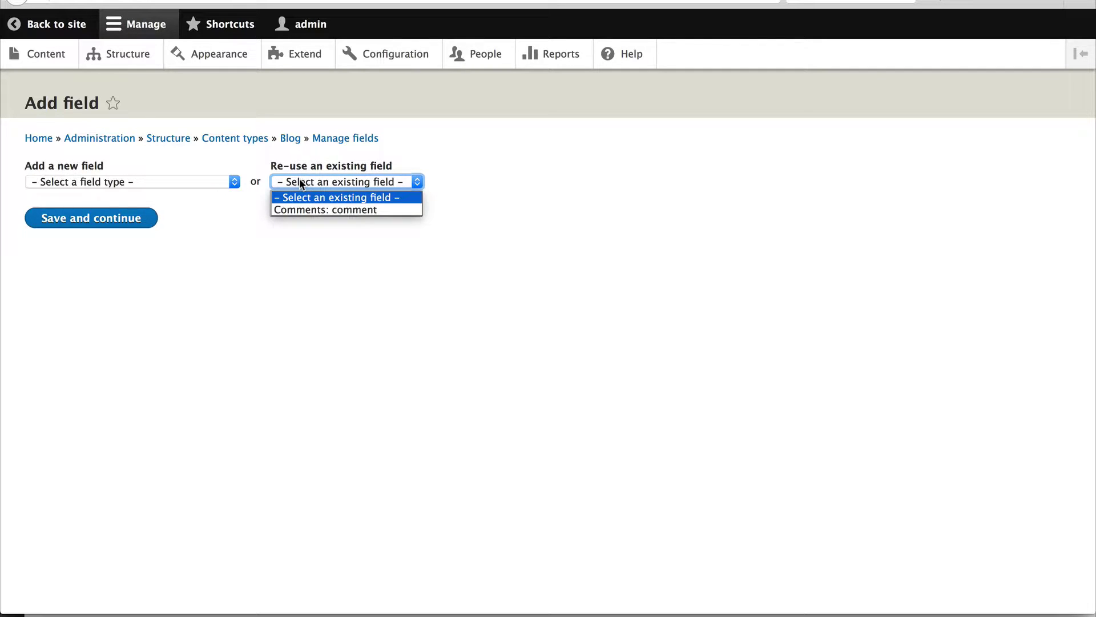
{"action": "left_click", "coordinate": [322, 210]}
{"action": "left_click", "coordinate": [124, 266]}
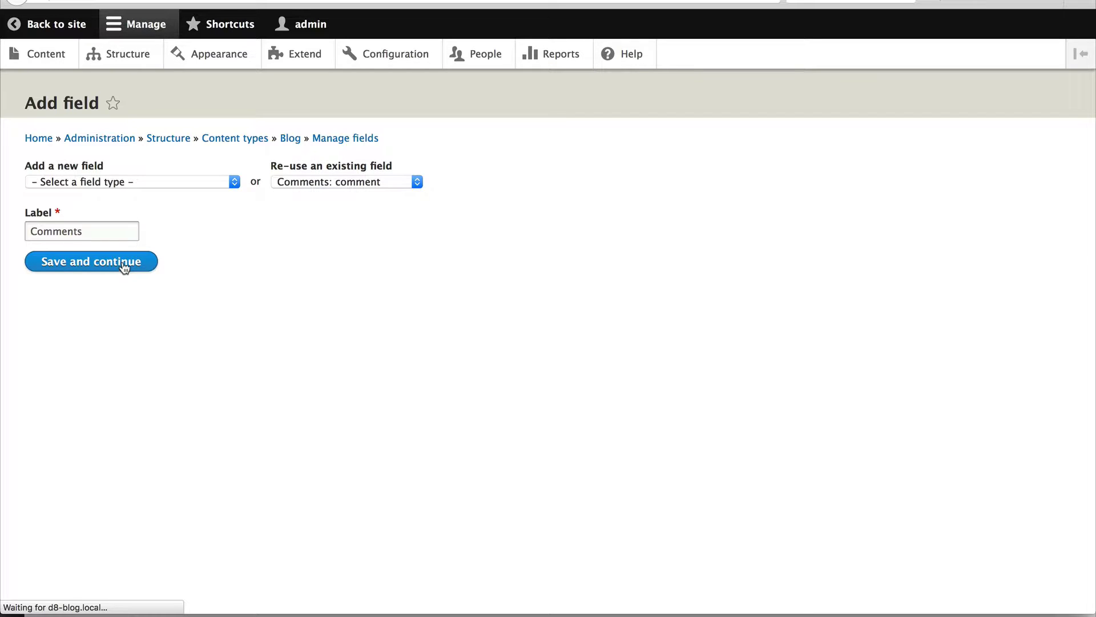
{"action": "scroll", "coordinate": [141, 291], "scroll_direction": "down", "scroll_amount": 5}
{"action": "scroll", "coordinate": [202, 310], "scroll_direction": "down", "scroll_amount": 1}
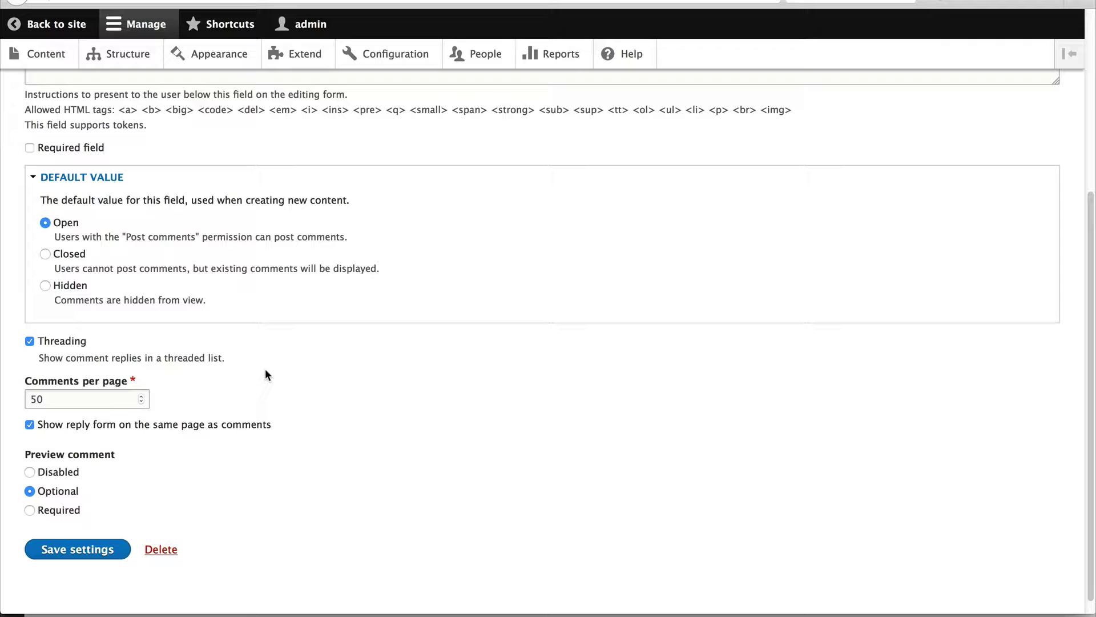
{"action": "left_click", "coordinate": [86, 554]}
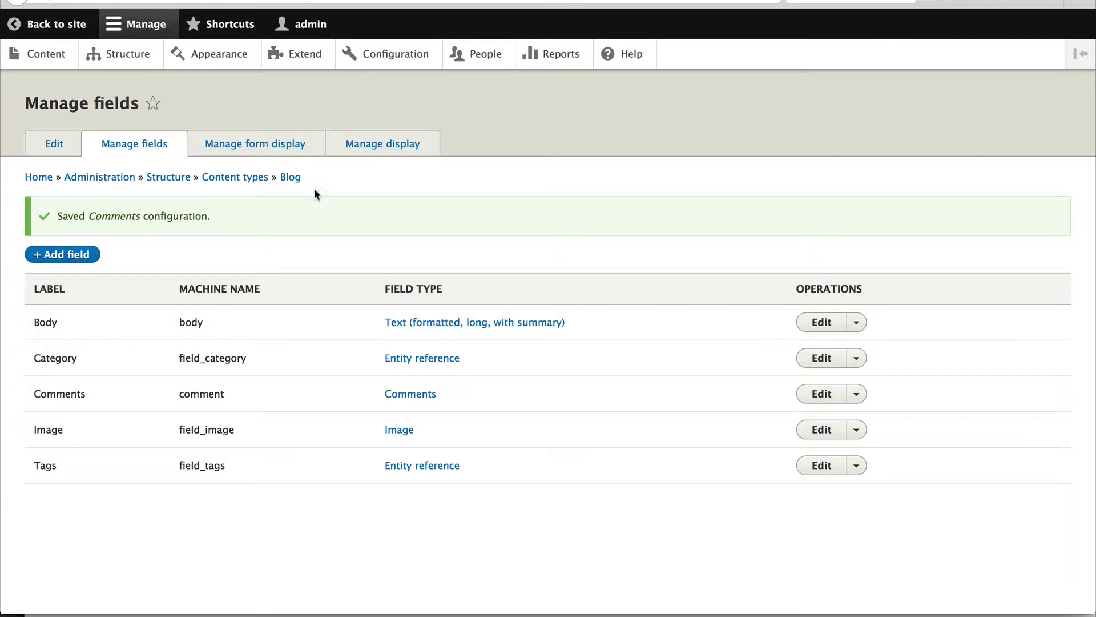
- In Blog's Manage display, set the Comments label to Hidden, keep the Comment list format, and save
{"action": "left_click", "coordinate": [382, 147]}
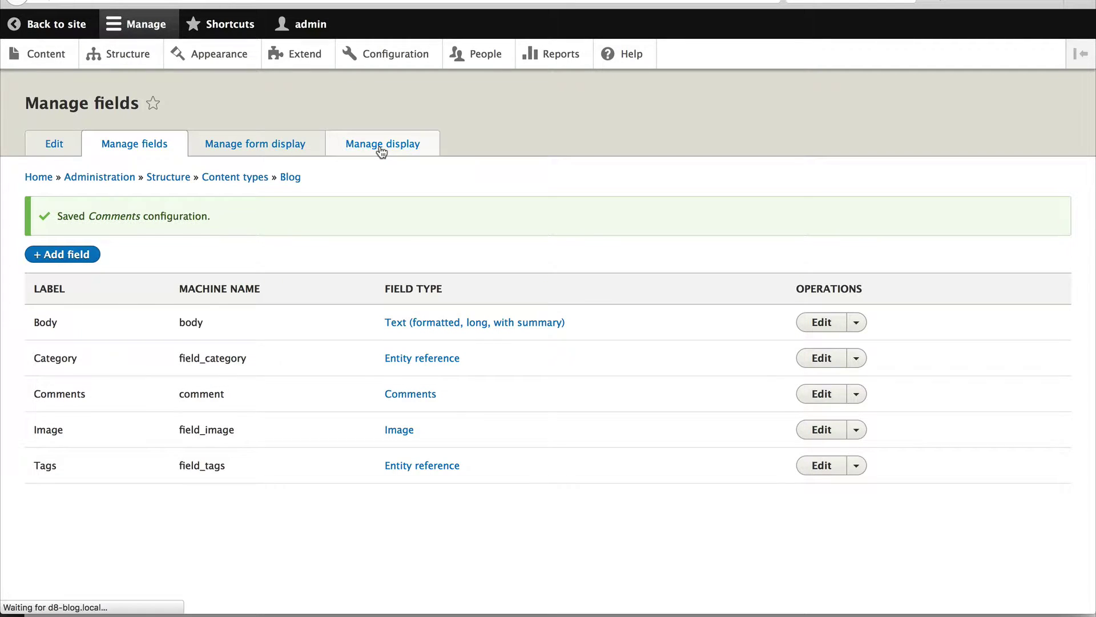
{"action": "scroll", "coordinate": [343, 211], "scroll_direction": "down", "scroll_amount": 5}
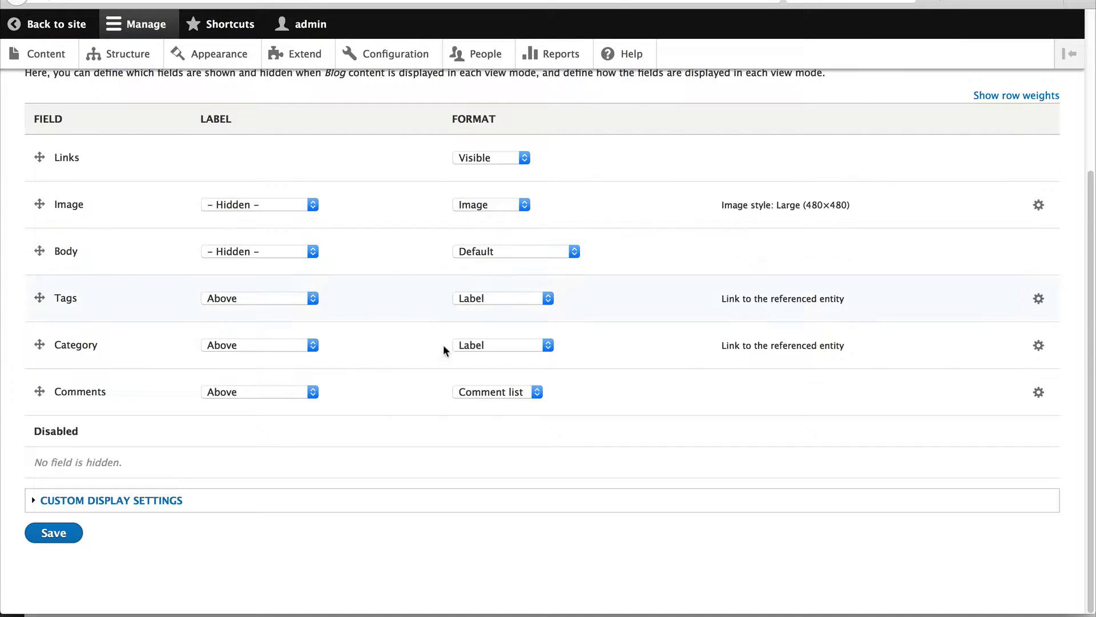
{"action": "left_click", "coordinate": [227, 393]}
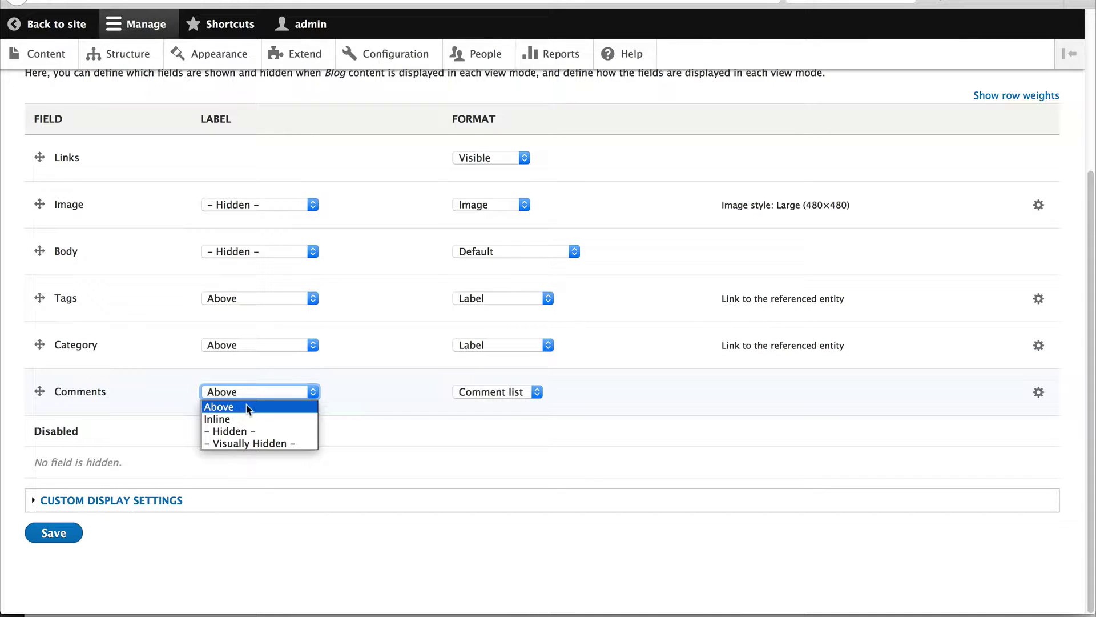
{"action": "left_click", "coordinate": [251, 433]}
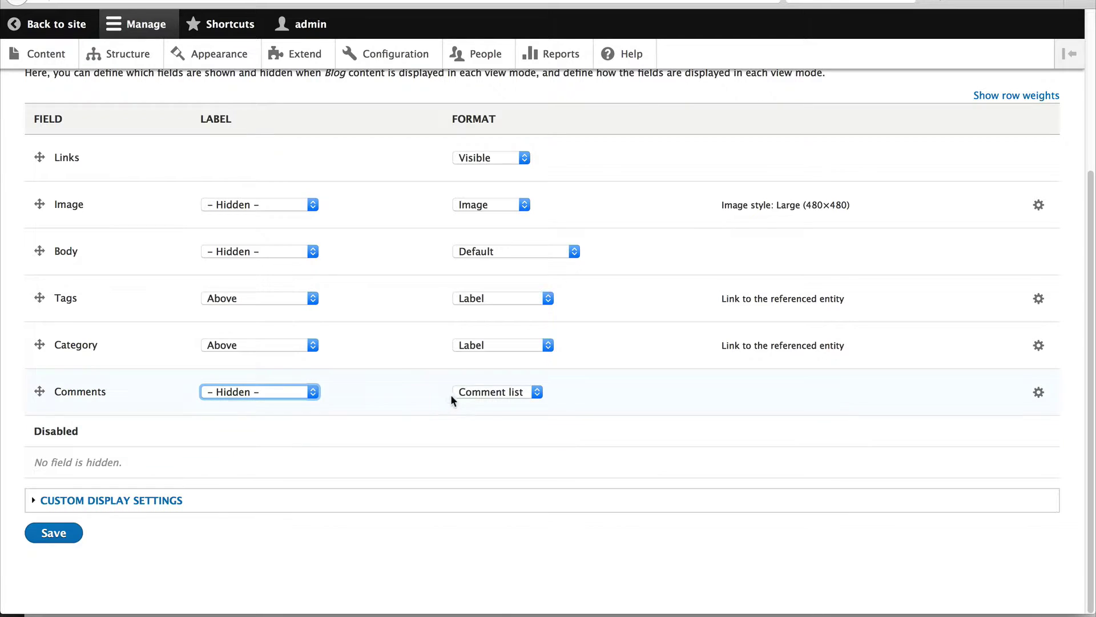
{"action": "left_click", "coordinate": [503, 393]}
{"action": "left_click", "coordinate": [488, 409]}
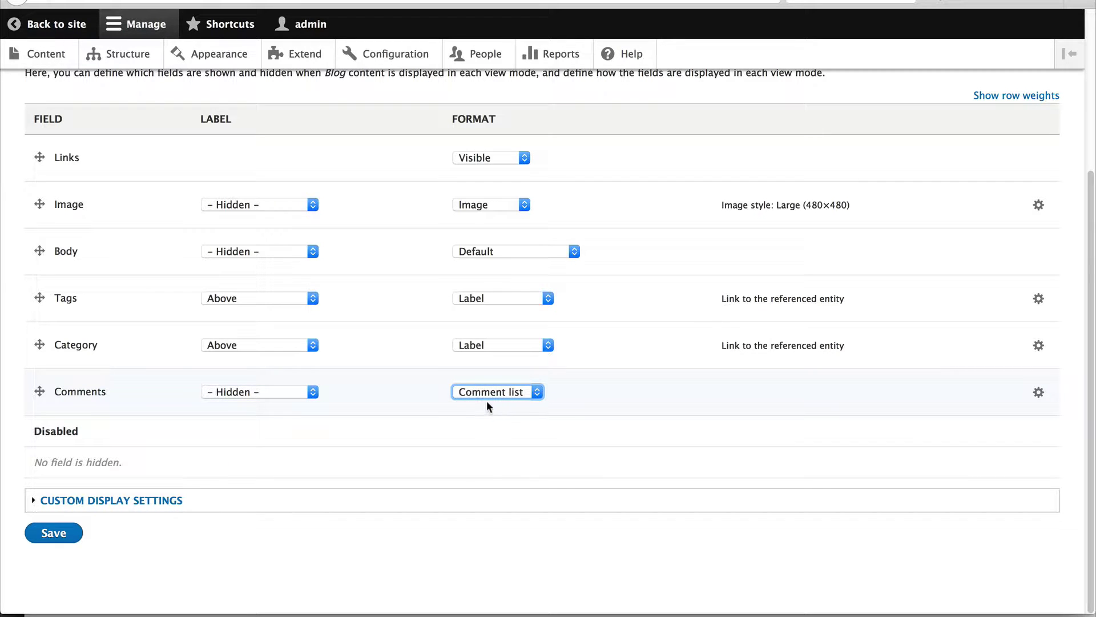
{"action": "left_click", "coordinate": [472, 391]}
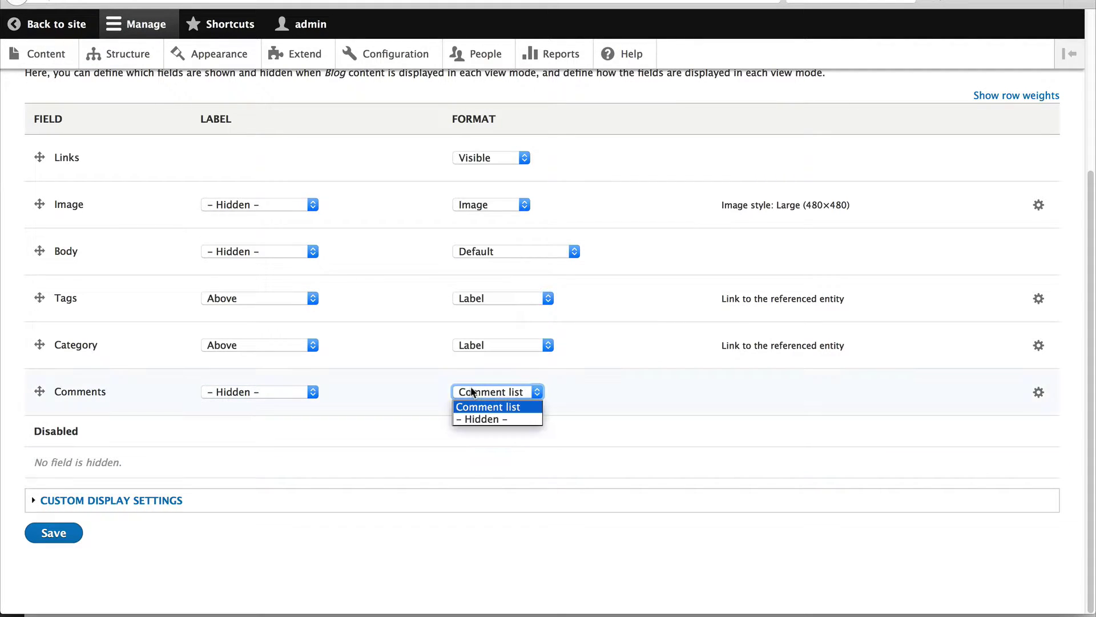
{"action": "left_click", "coordinate": [472, 392]}
{"action": "left_click", "coordinate": [54, 533]}
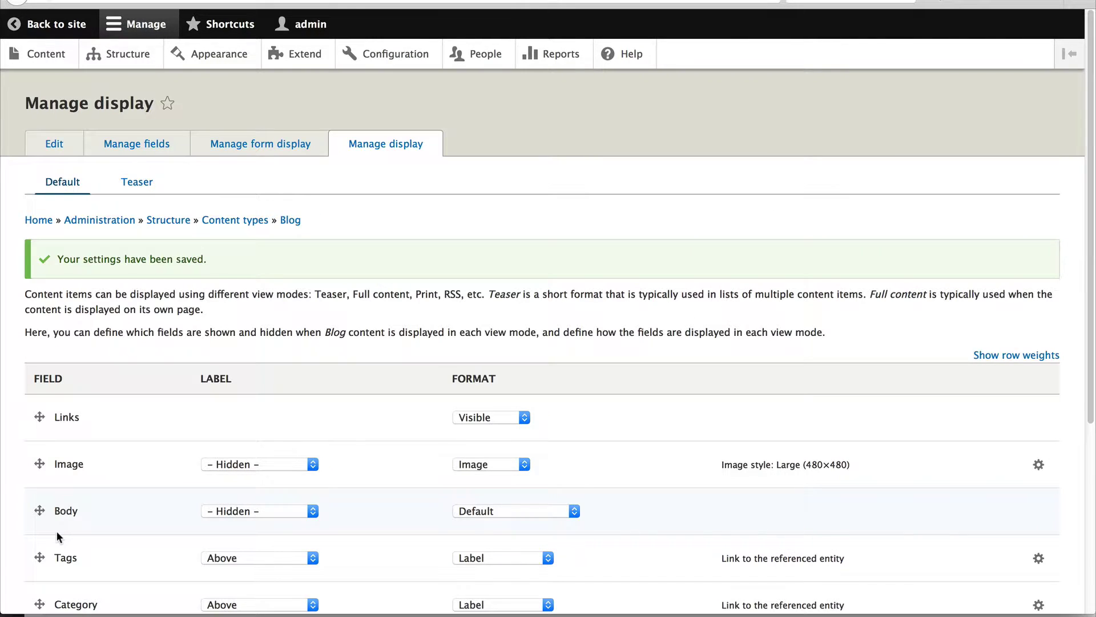
- Return to the site, view Test article's Add new comment form, then go to the People page
{"action": "left_click", "coordinate": [46, 35]}
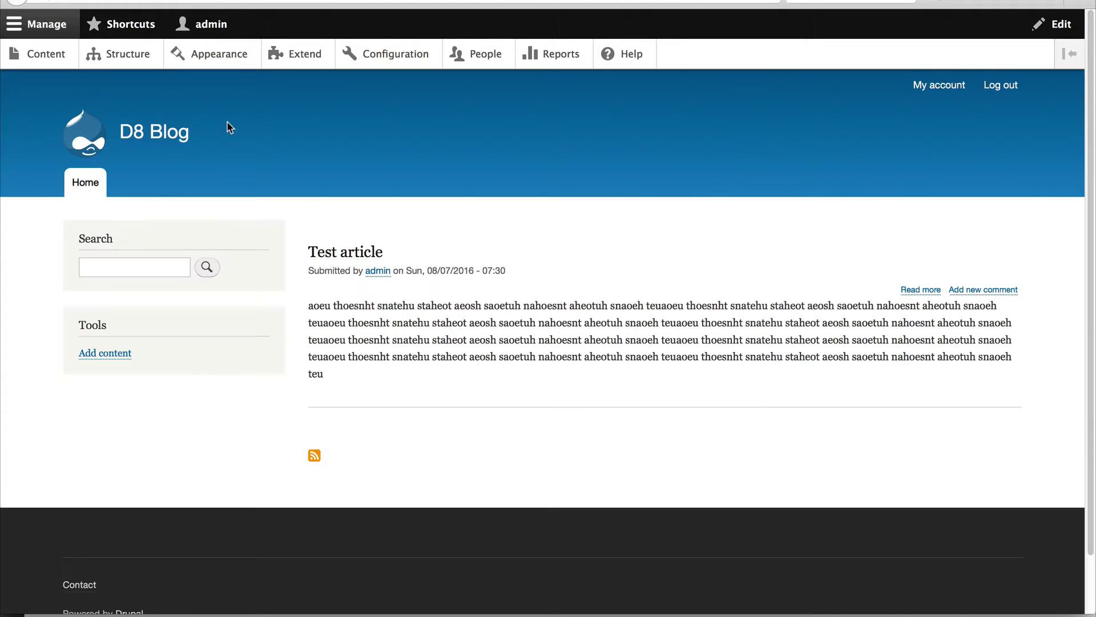
{"action": "left_click", "coordinate": [330, 250]}
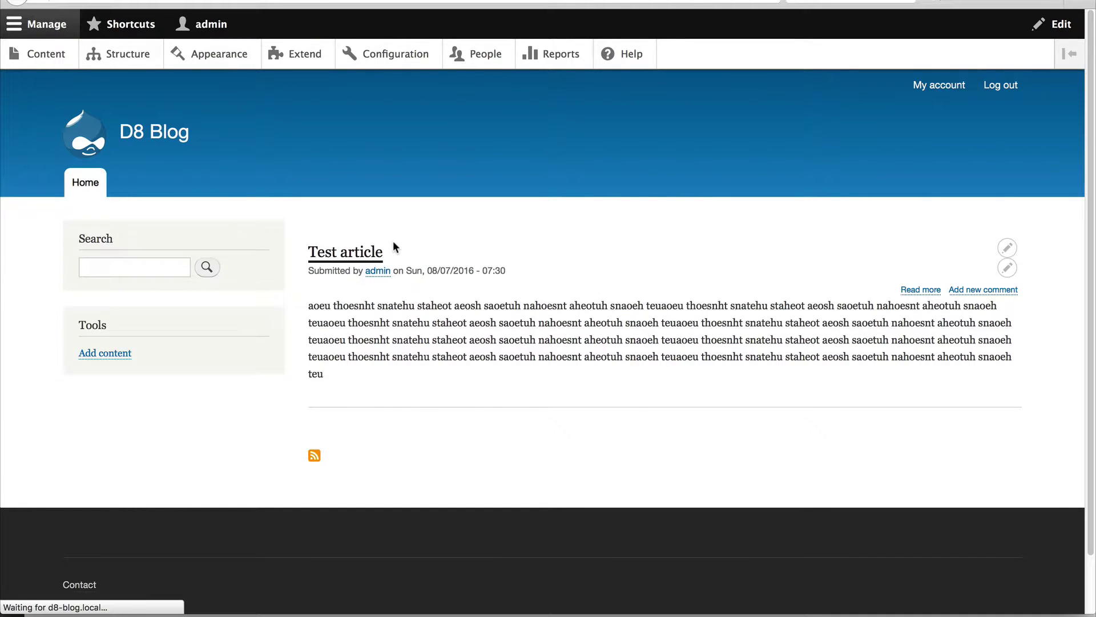
{"action": "scroll", "coordinate": [388, 243], "scroll_direction": "down", "scroll_amount": 7}
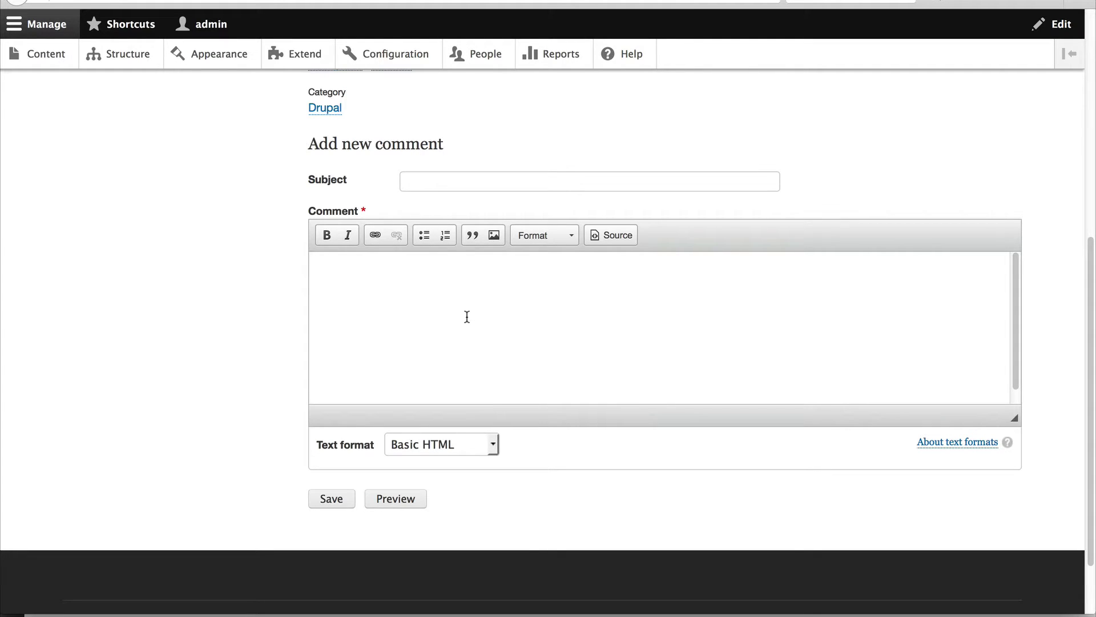
{"action": "left_click", "coordinate": [483, 55]}
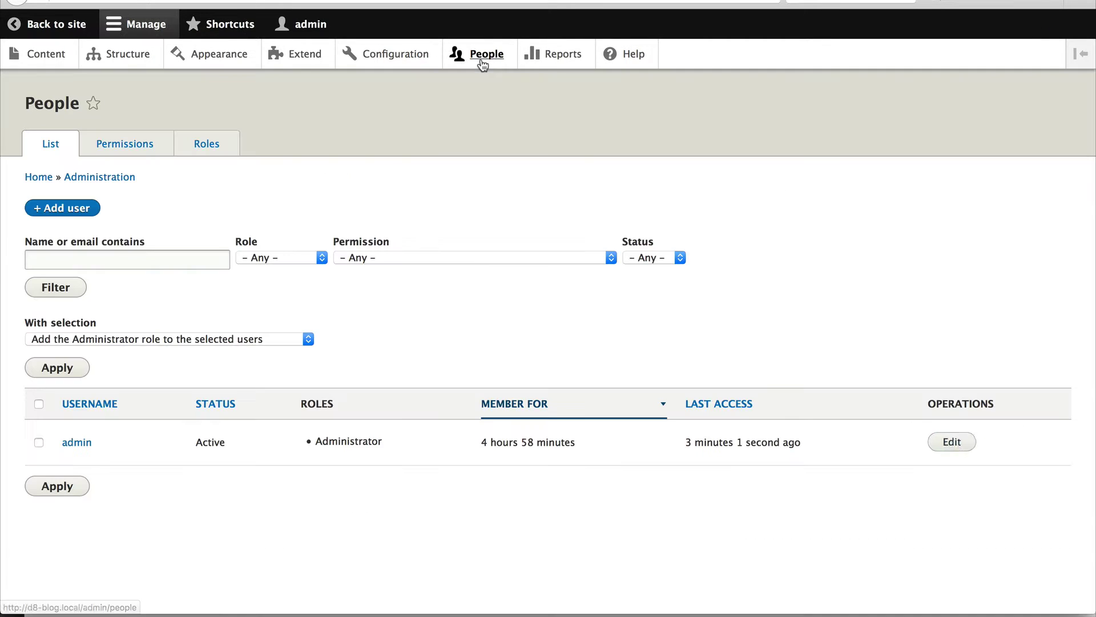
- Grant anonymous users Post comments, save the permissions, and view Test article logged out in Safari
{"action": "left_click", "coordinate": [133, 149]}
{"action": "scroll", "coordinate": [463, 308], "scroll_direction": "down", "scroll_amount": 5}
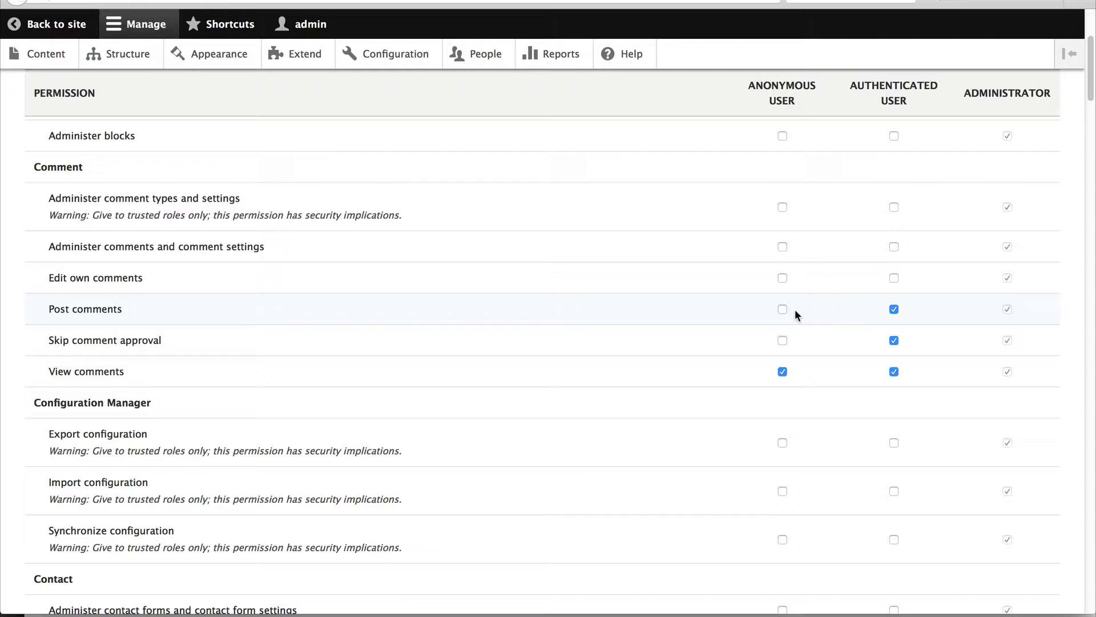
{"action": "key", "text": "super+Tab"}
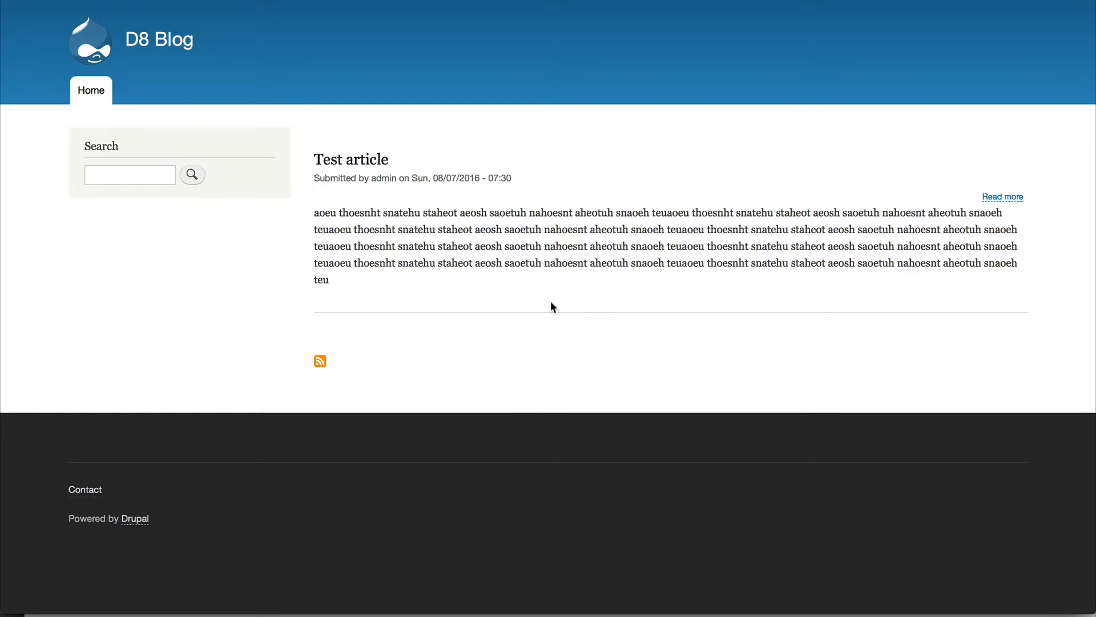
{"action": "left_click", "coordinate": [360, 169]}
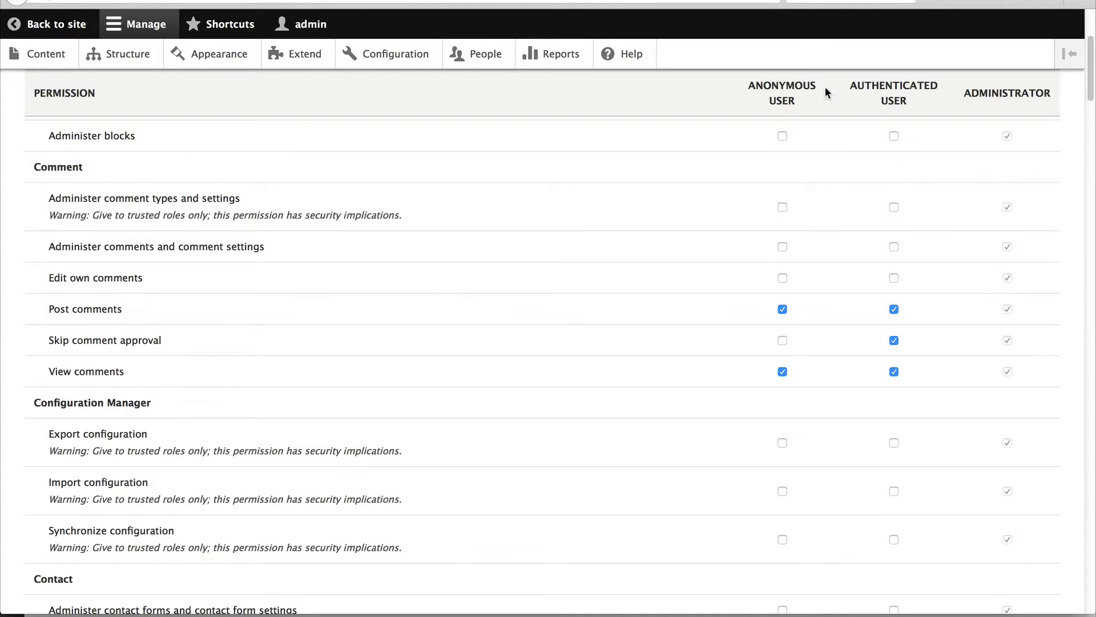
{"action": "scroll", "coordinate": [792, 309], "scroll_direction": "down", "scroll_amount": 15}
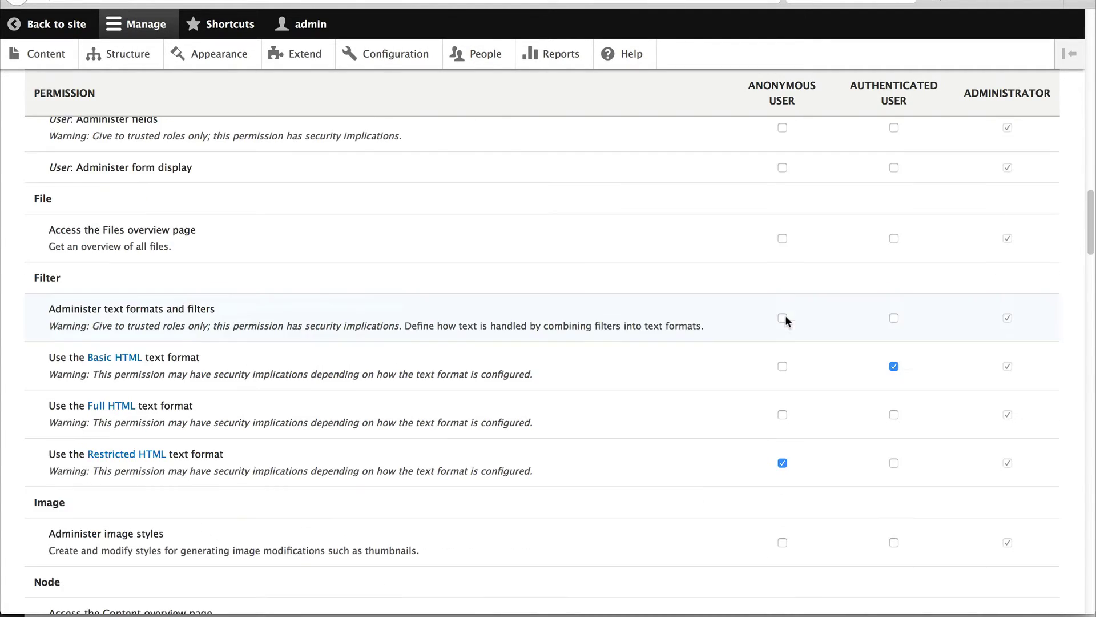
{"action": "scroll", "coordinate": [783, 319], "scroll_direction": "down", "scroll_amount": 20}
{"action": "left_click", "coordinate": [76, 535]}
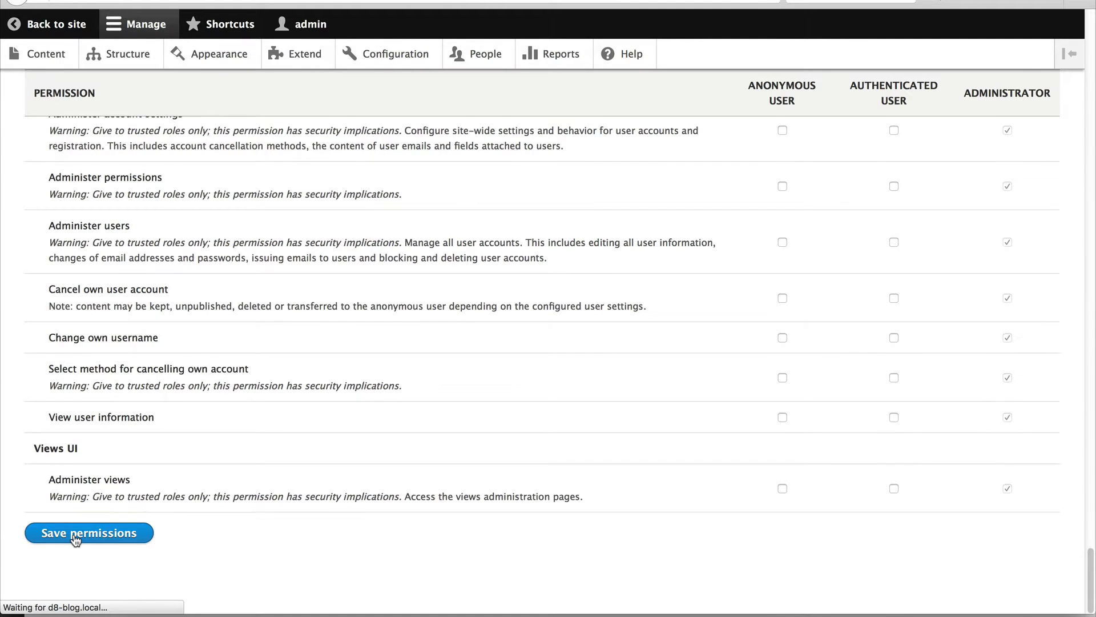
{"action": "key", "text": "super+Tab"}
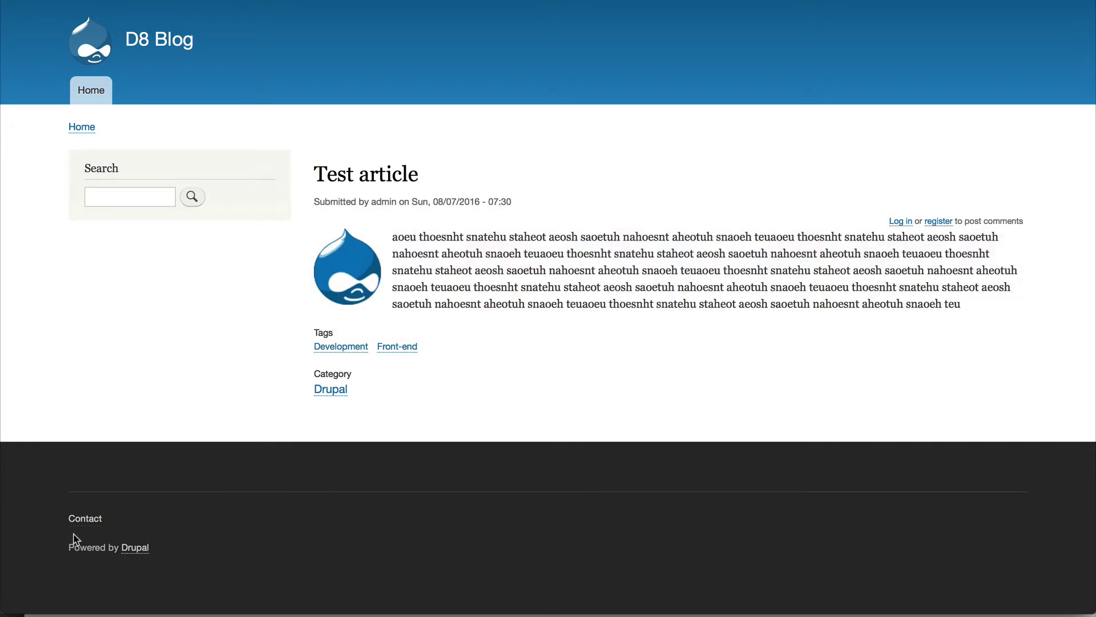
- Post an anonymous comment on Test article with name 'Your name', subject 'Subject', body 'Comment'
{"action": "key", "text": "super+r"}
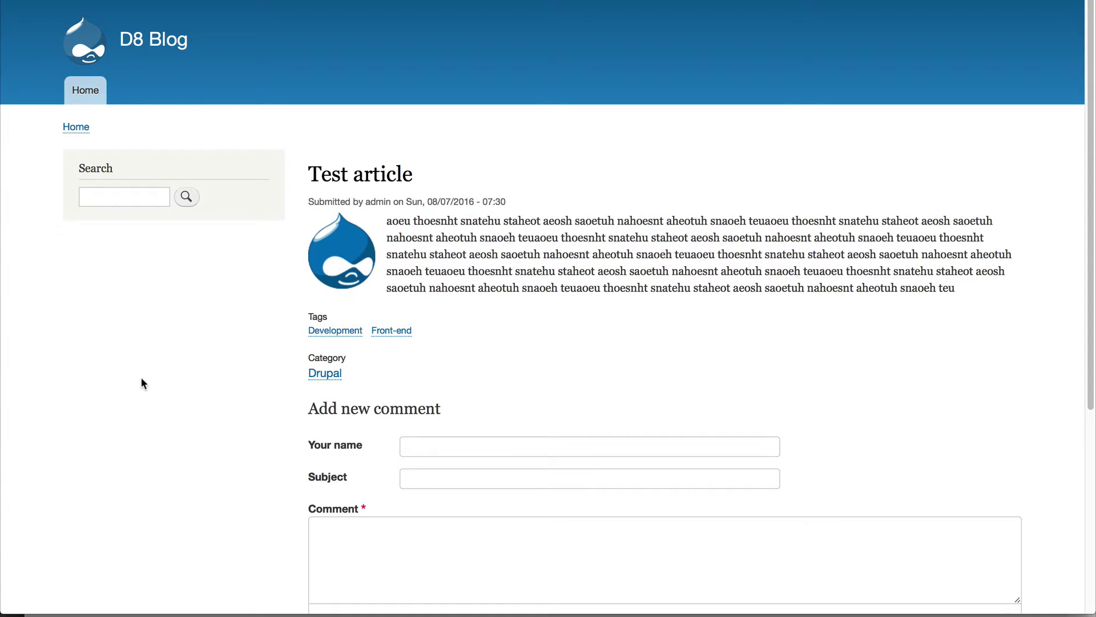
{"action": "scroll", "coordinate": [146, 386], "scroll_direction": "down", "scroll_amount": 2}
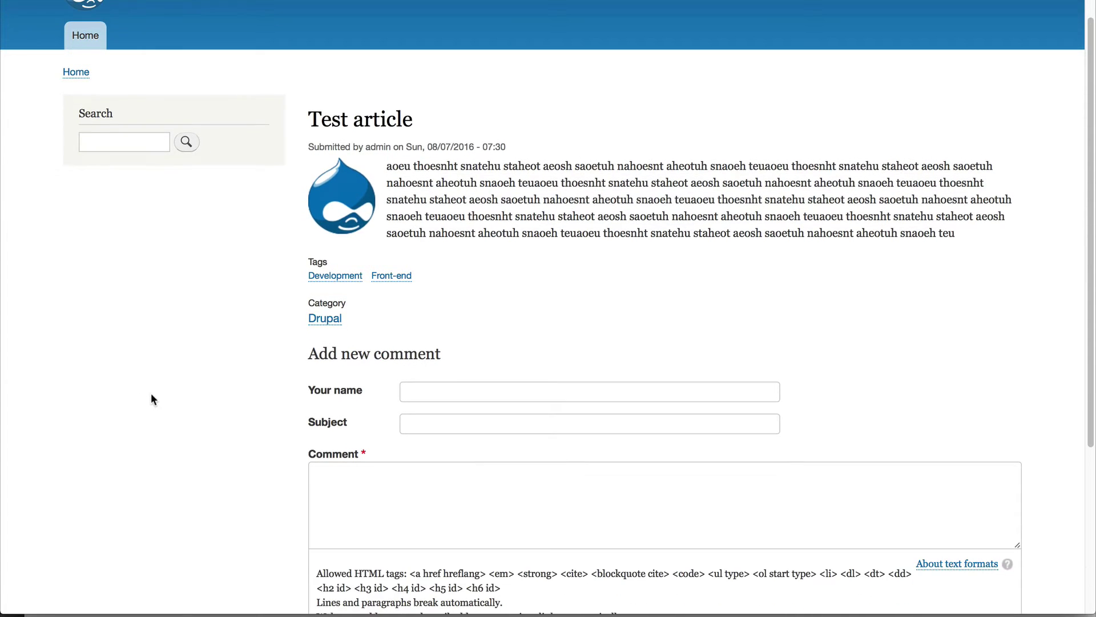
{"action": "left_click", "coordinate": [434, 399]}
{"action": "type", "text": "Your name"}
{"action": "key", "text": "Tab"}
{"action": "type", "text": "Subject"}
{"action": "key", "text": "Tab"}
{"action": "type", "text": "Comment"}
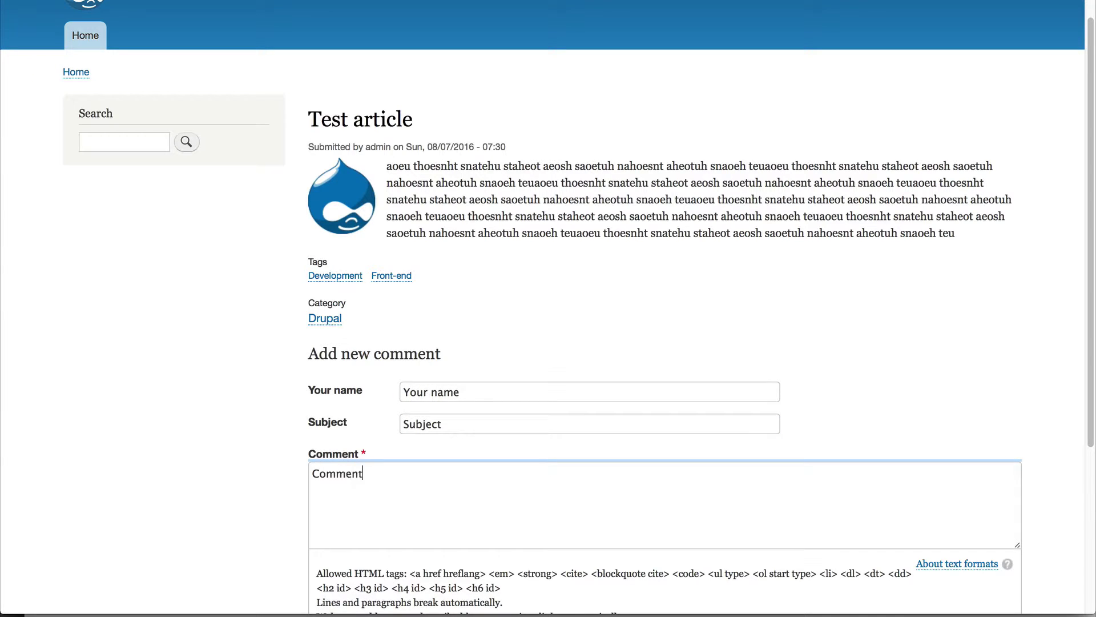
{"action": "scroll", "coordinate": [409, 381], "scroll_direction": "down", "scroll_amount": 5}
{"action": "left_click", "coordinate": [341, 419]}
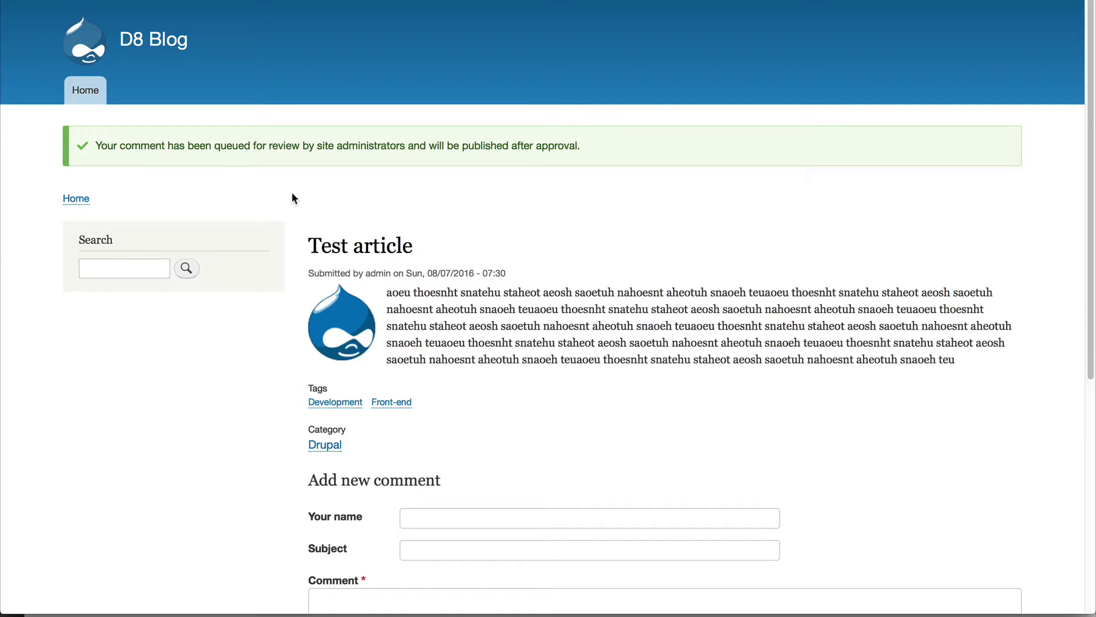
{"action": "key", "text": "super+Tab"}
- In the admin browser, go to Content > Comments > Unapproved comments
{"action": "left_click", "coordinate": [203, 253]}
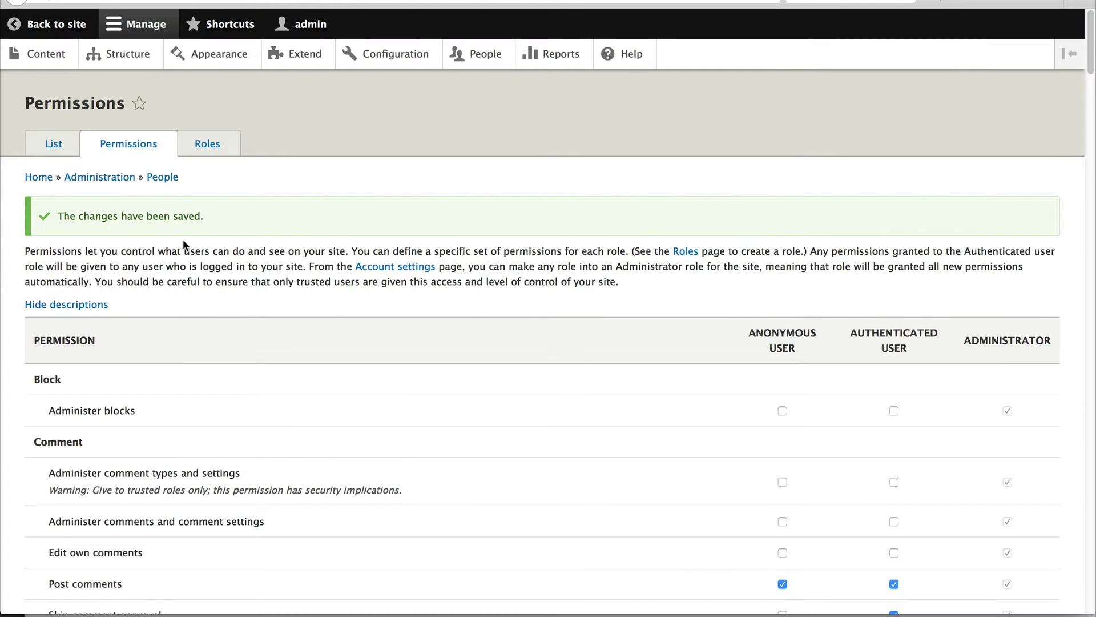
{"action": "left_click", "coordinate": [27, 54]}
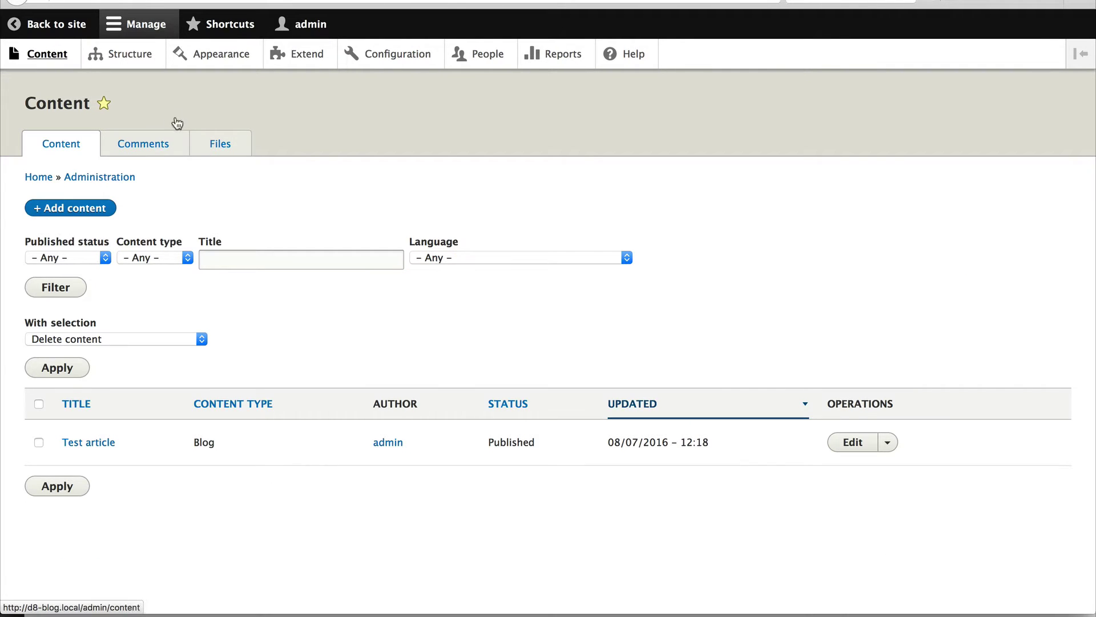
{"action": "left_click", "coordinate": [156, 152]}
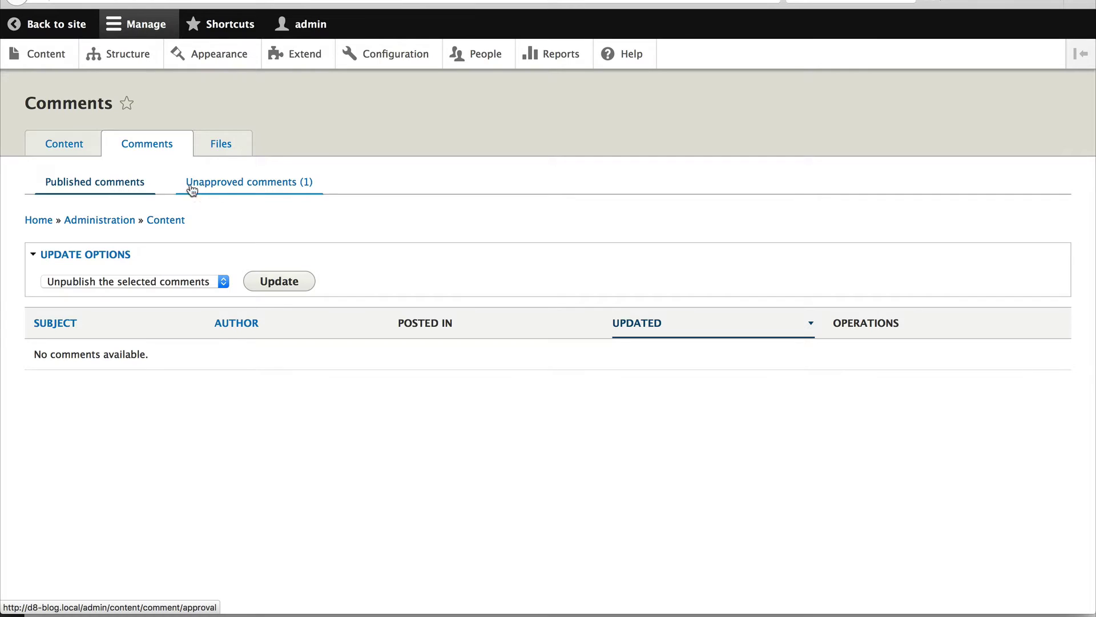
{"action": "left_click", "coordinate": [283, 195]}
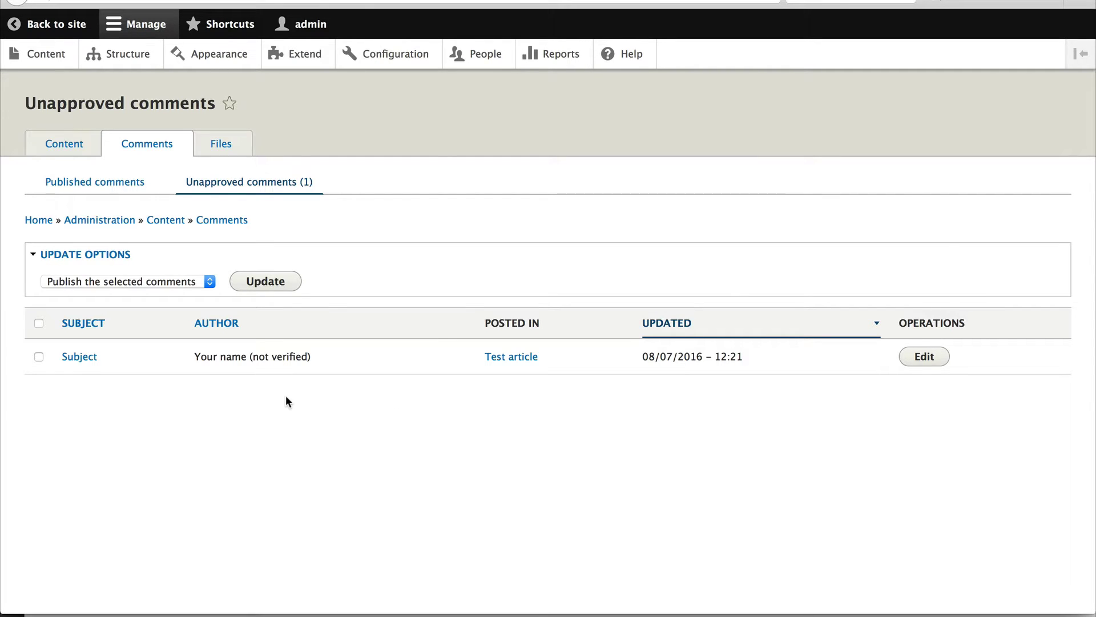
- Inspect the pending comment's edit form and administration settings, then check it in the unapproved list
{"action": "left_click", "coordinate": [937, 360]}
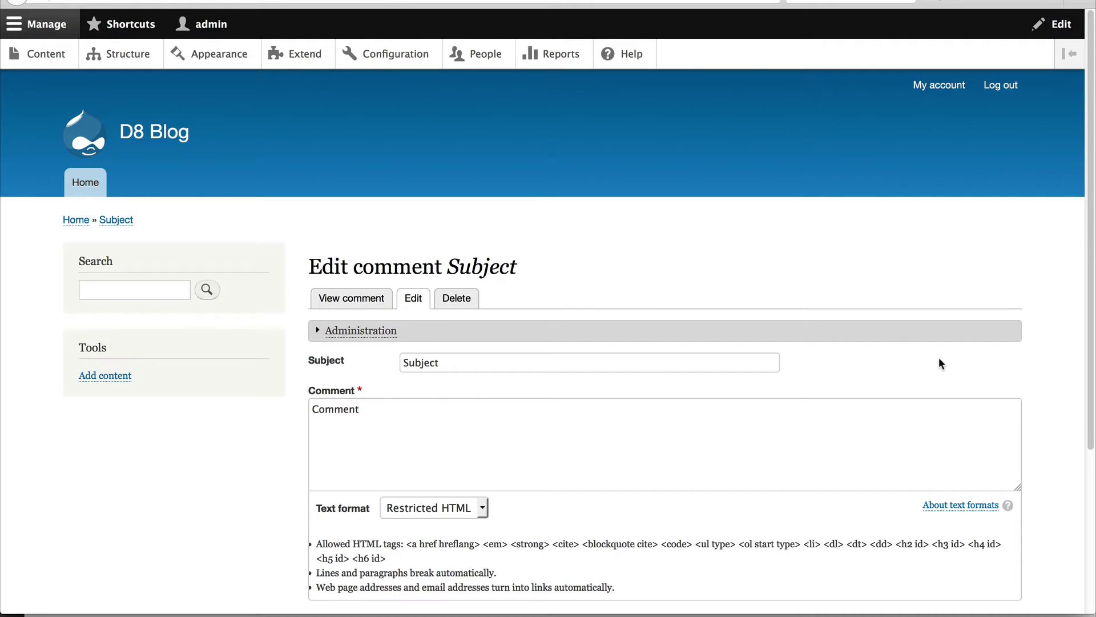
{"action": "scroll", "coordinate": [473, 340], "scroll_direction": "down", "scroll_amount": 3}
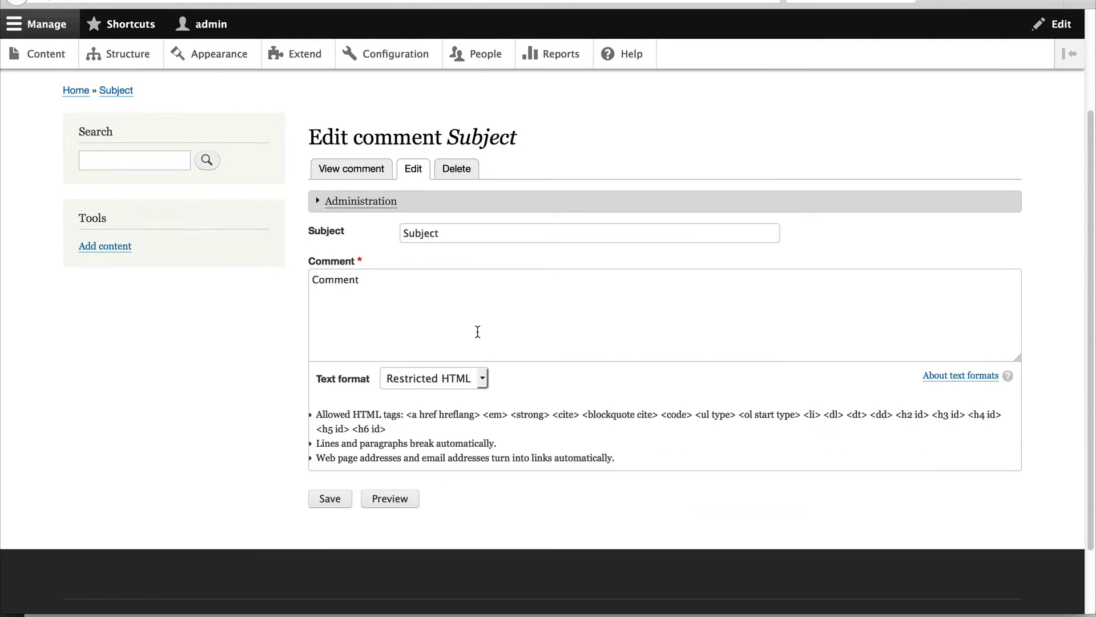
{"action": "left_click", "coordinate": [399, 205]}
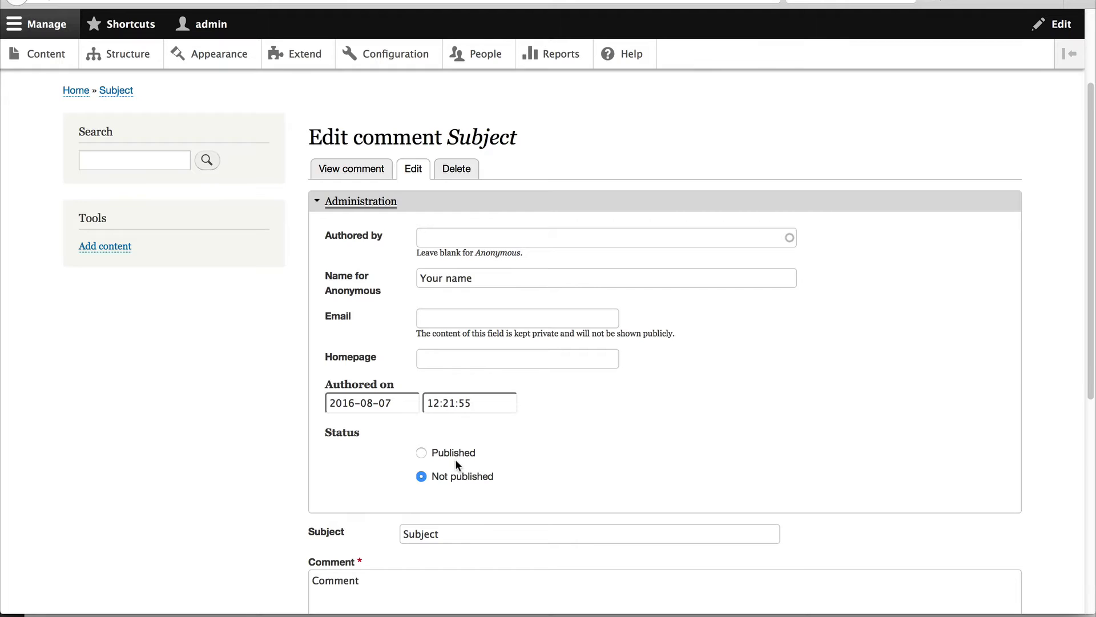
{"action": "scroll", "coordinate": [475, 438], "scroll_direction": "down", "scroll_amount": 6}
{"action": "scroll", "coordinate": [451, 432], "scroll_direction": "up", "scroll_amount": 3}
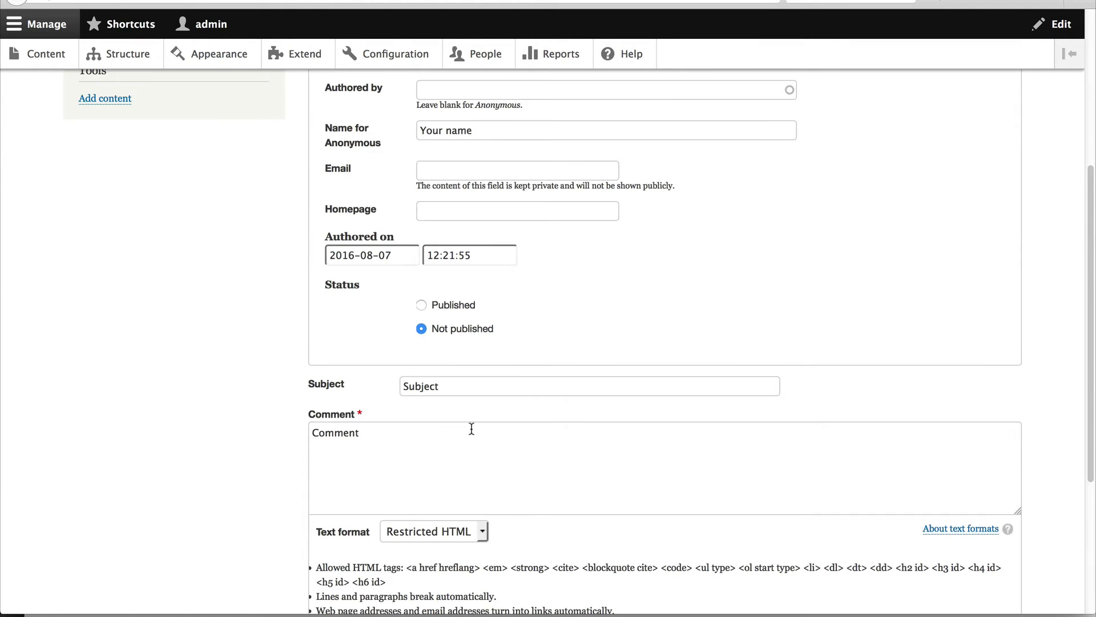
{"action": "scroll", "coordinate": [471, 428], "scroll_direction": "up", "scroll_amount": 2}
{"action": "scroll", "coordinate": [473, 434], "scroll_direction": "down", "scroll_amount": 1}
{"action": "scroll", "coordinate": [471, 426], "scroll_direction": "up", "scroll_amount": 3}
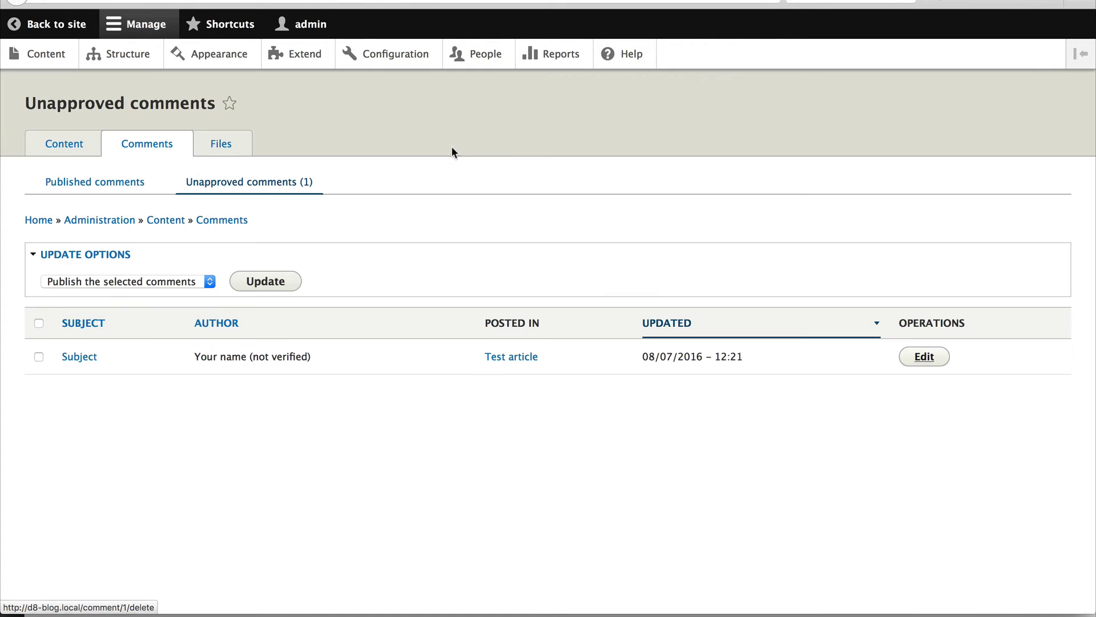
{"action": "left_click", "coordinate": [39, 356]}
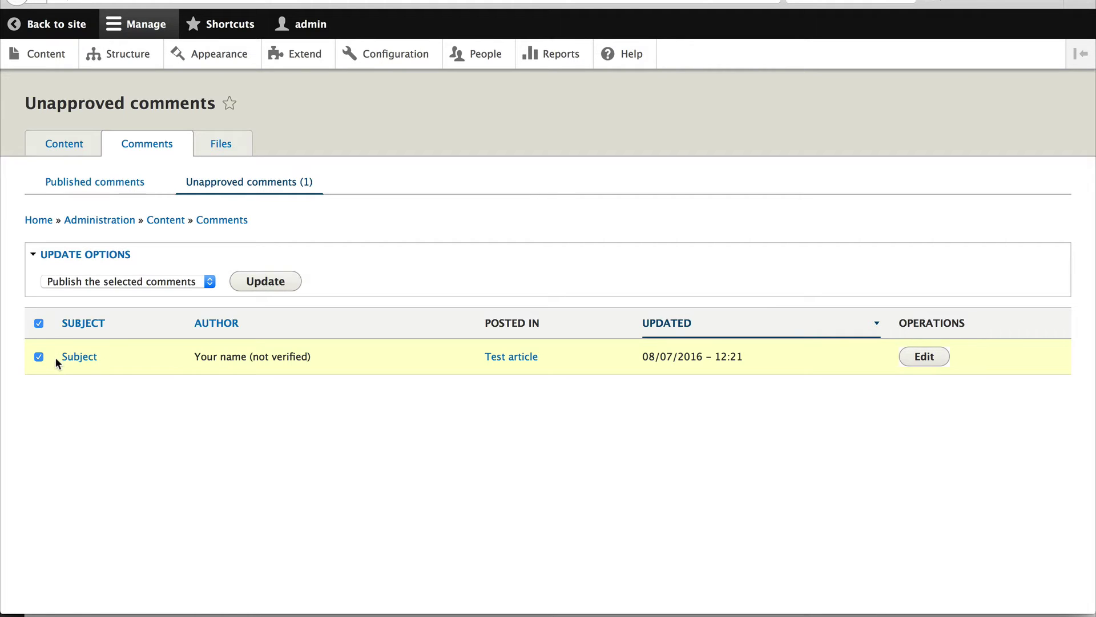
- Publish the checked comment with the 'Publish the selected comments' action
{"action": "left_click", "coordinate": [83, 282]}
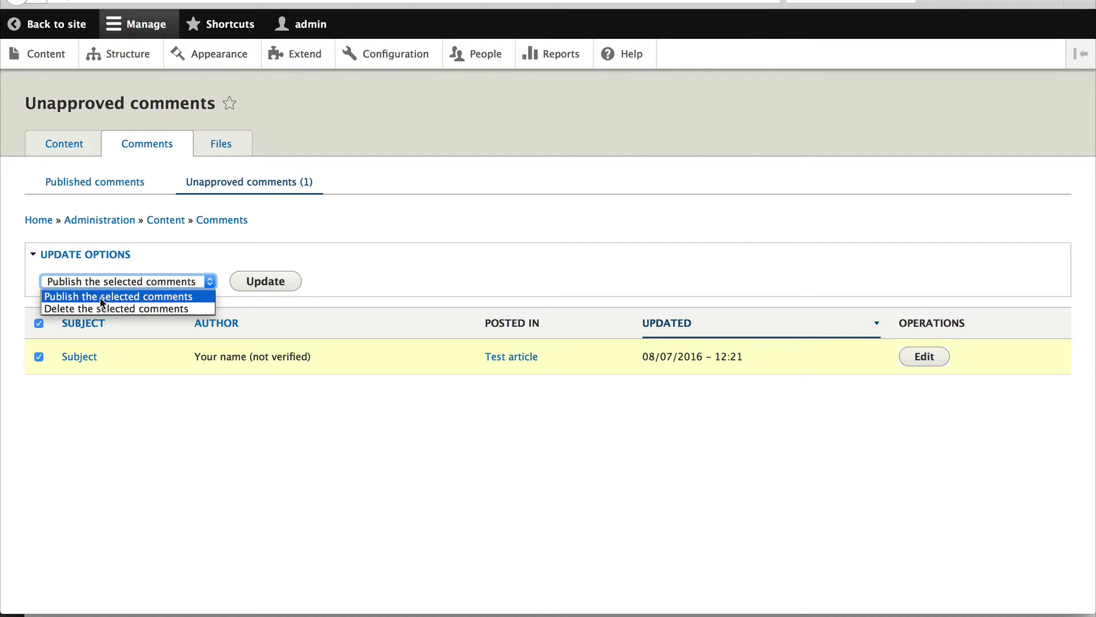
{"action": "left_click", "coordinate": [171, 296]}
{"action": "left_click", "coordinate": [240, 283]}
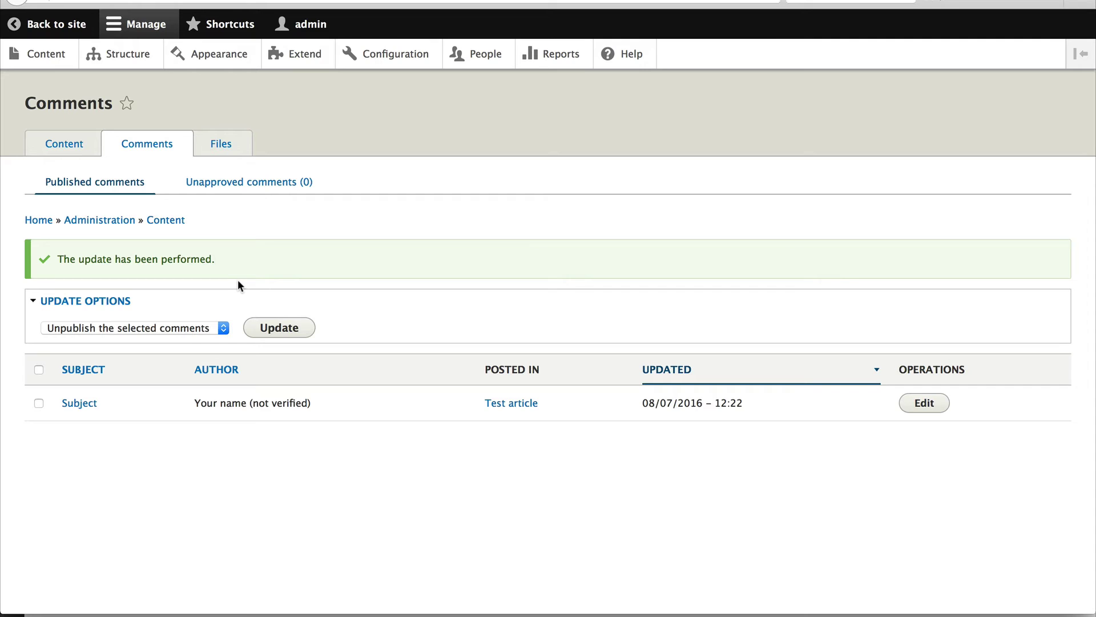
{"action": "left_click", "coordinate": [195, 327]}
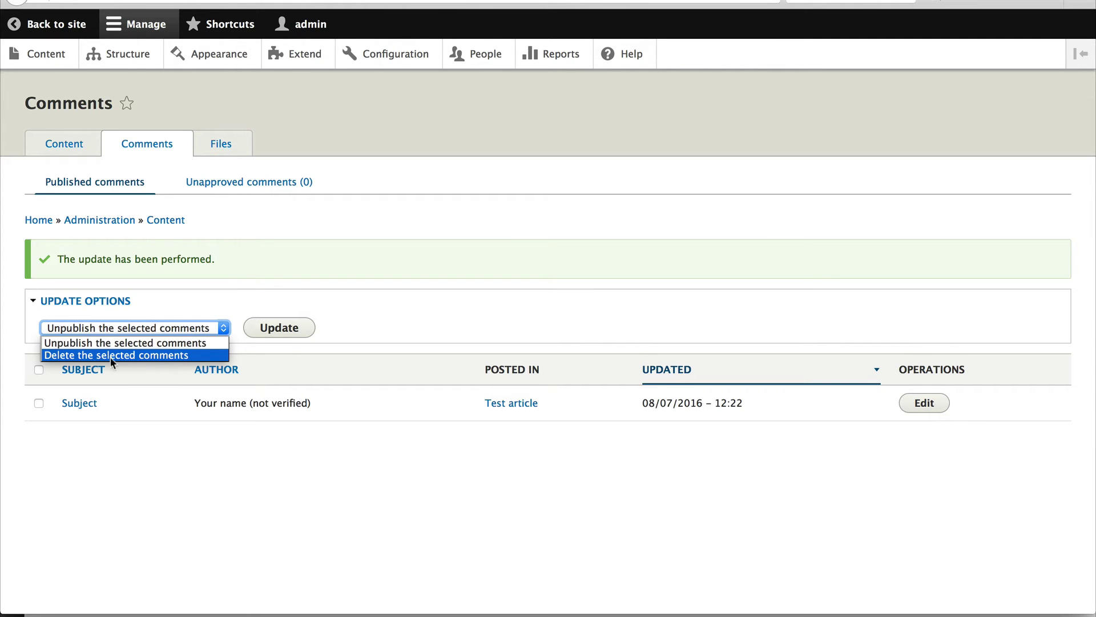
{"action": "left_click", "coordinate": [467, 315]}
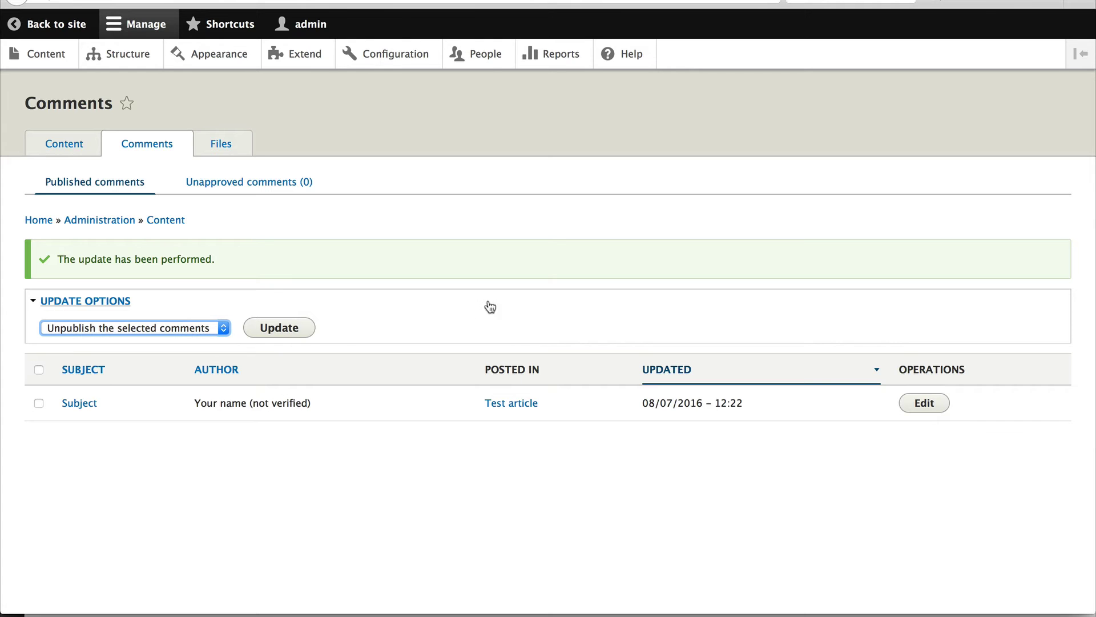
- Reload Test article in the logged-out browser to see the approved comment
{"action": "key", "text": "super+Tab"}
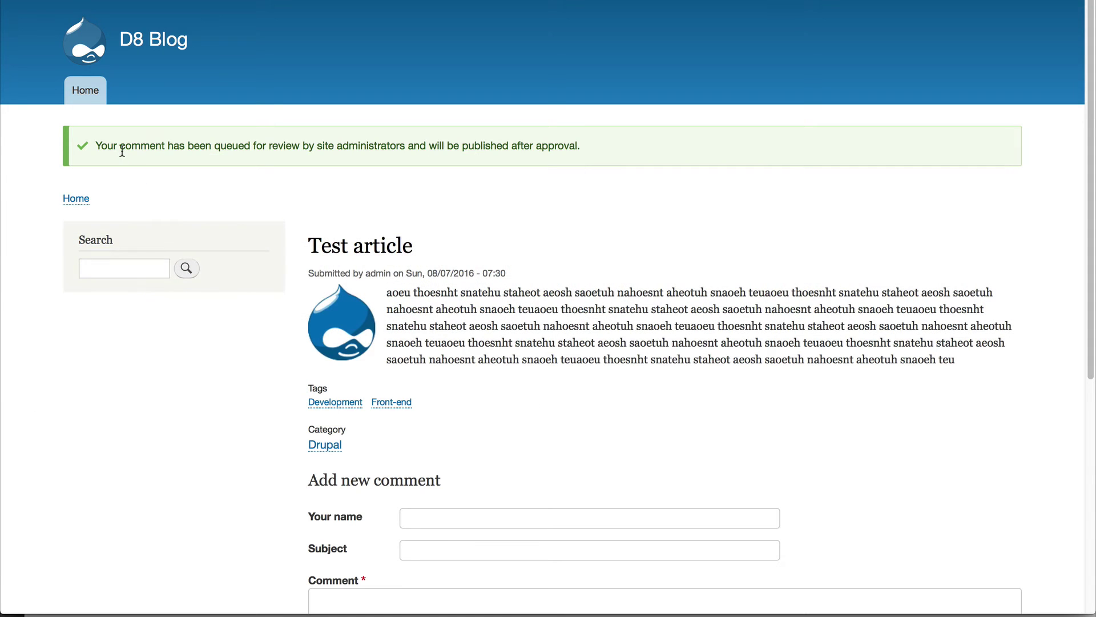
{"action": "key", "text": "super+r"}
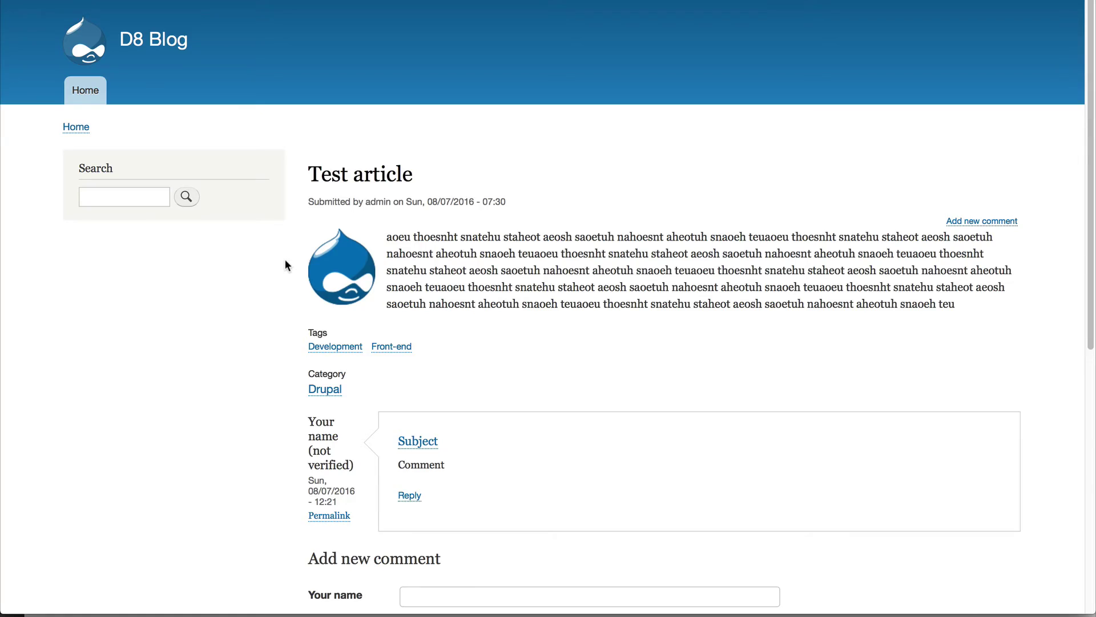
{"action": "scroll", "coordinate": [286, 254], "scroll_direction": "down", "scroll_amount": 5}
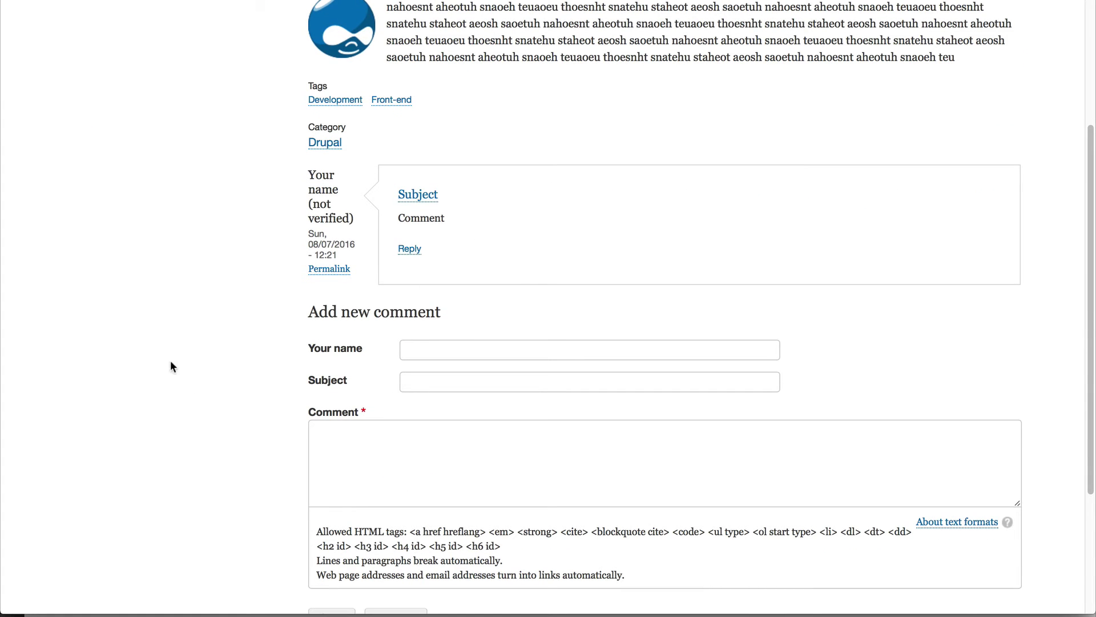